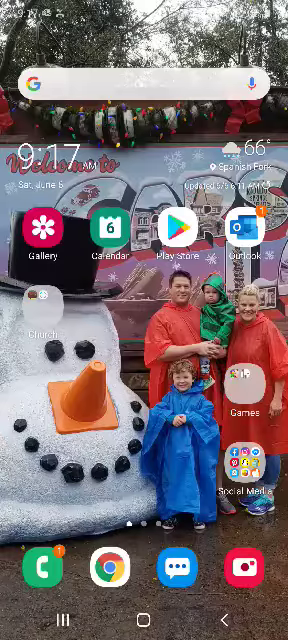
Open the app drawer and the Samsung apps folder on its first page.
{"action": "left_click_drag", "start_coordinate": [144, 450], "coordinate": [144, 200]}
{"action": "left_click_drag", "start_coordinate": [60, 320], "coordinate": [230, 320]}
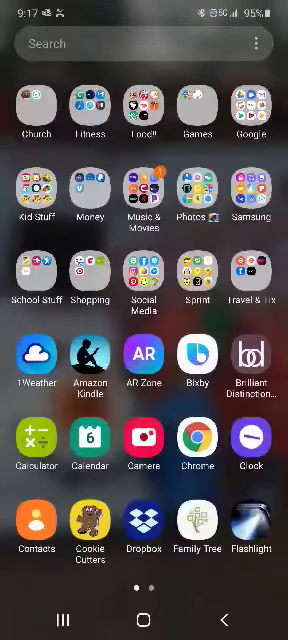
{"action": "left_click", "coordinate": [251, 195]}
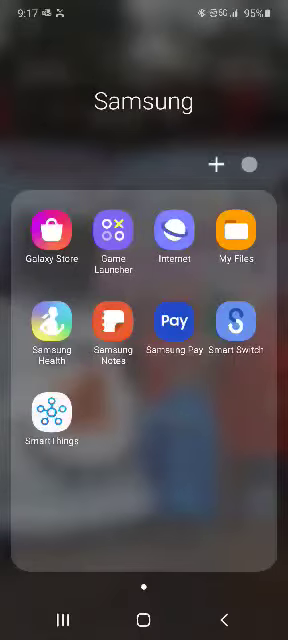
In My Files Downloads, open Digital-Package.zip to bring up the Open with sheet.
{"action": "left_click", "coordinate": [236, 230]}
{"action": "scroll", "coordinate": [144, 350], "scroll_direction": "down", "scroll_amount": 5}
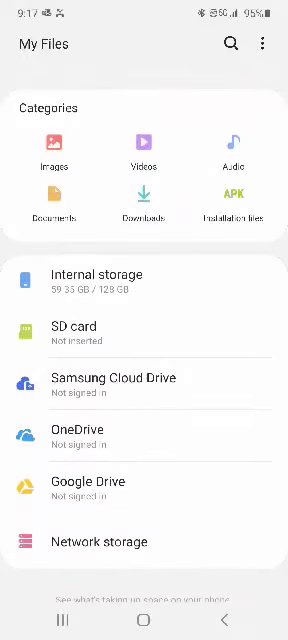
{"action": "left_click", "coordinate": [143, 200]}
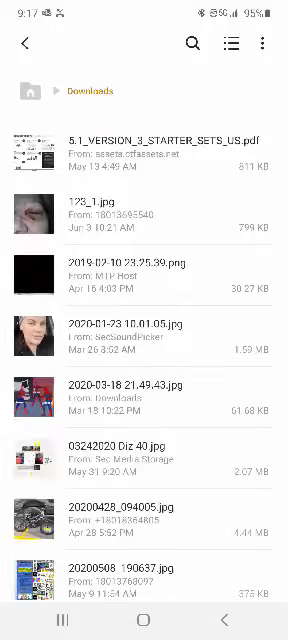
{"action": "scroll", "coordinate": [144, 350], "scroll_direction": "down", "scroll_amount": 5}
{"action": "scroll", "coordinate": [144, 350], "scroll_direction": "down", "scroll_amount": 3}
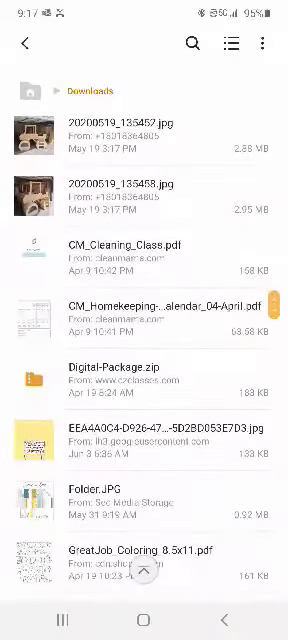
{"action": "scroll", "coordinate": [144, 350], "scroll_direction": "down", "scroll_amount": 1}
{"action": "scroll", "coordinate": [144, 350], "scroll_direction": "down", "scroll_amount": 1}
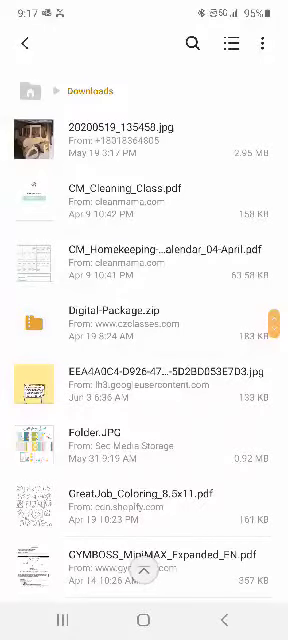
{"action": "left_click", "coordinate": [140, 322]}
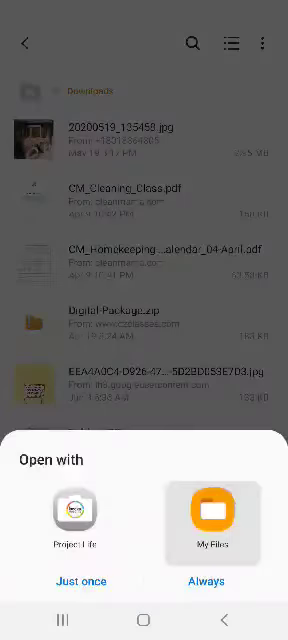
Open Digital-Package.zip with My Files and extract the Digital Package folder.
{"action": "left_click", "coordinate": [81, 581]}
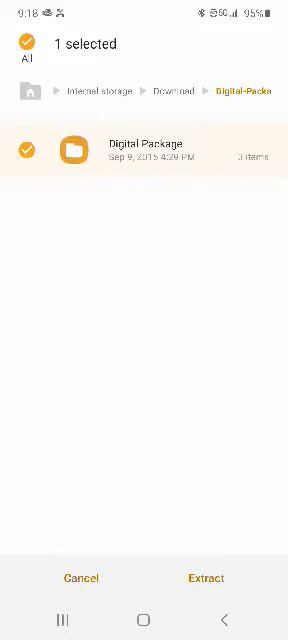
{"action": "left_click", "coordinate": [206, 578]}
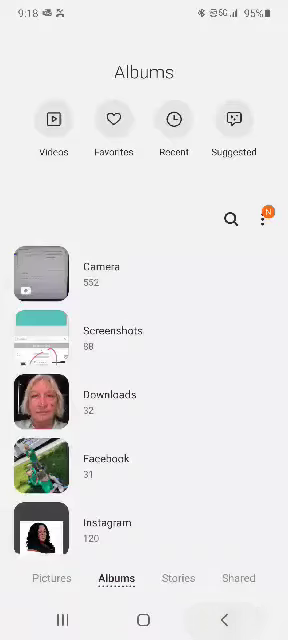
{"action": "scroll", "coordinate": [144, 320], "scroll_direction": "down", "scroll_amount": 5}
{"action": "scroll", "coordinate": [144, 320], "scroll_direction": "down", "scroll_amount": 5}
{"action": "scroll", "coordinate": [144, 320], "scroll_direction": "down", "scroll_amount": 5}
{"action": "scroll", "coordinate": [144, 320], "scroll_direction": "down", "scroll_amount": 5}
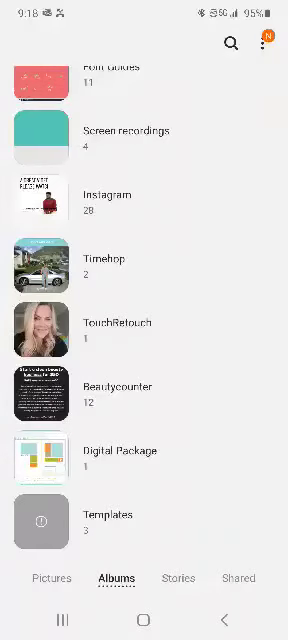
{"action": "left_click", "coordinate": [119, 456]}
{"action": "left_click", "coordinate": [144, 620]}
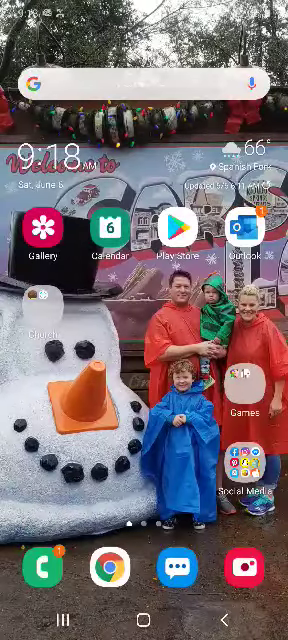
Reopen My Files from the app drawer and go up to the Downloads list.
{"action": "left_click_drag", "start_coordinate": [144, 450], "coordinate": [144, 200]}
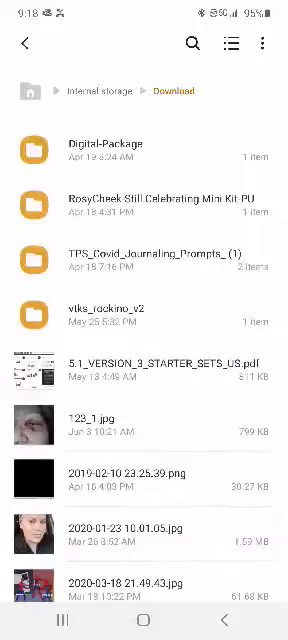
{"action": "left_click", "coordinate": [25, 43]}
{"action": "scroll", "coordinate": [144, 400], "scroll_direction": "down", "scroll_amount": 5}
{"action": "scroll", "coordinate": [144, 400], "scroll_direction": "down", "scroll_amount": 2}
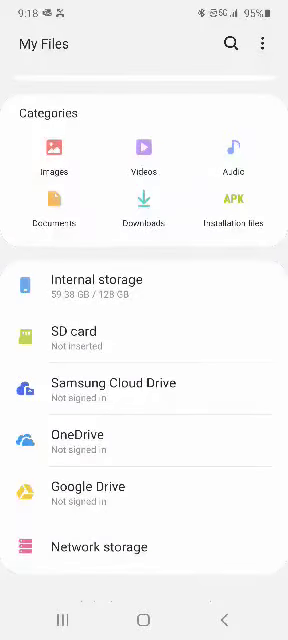
{"action": "left_click", "coordinate": [143, 205]}
{"action": "scroll", "coordinate": [144, 350], "scroll_direction": "down", "scroll_amount": 5}
{"action": "scroll", "coordinate": [144, 350], "scroll_direction": "down", "scroll_amount": 5}
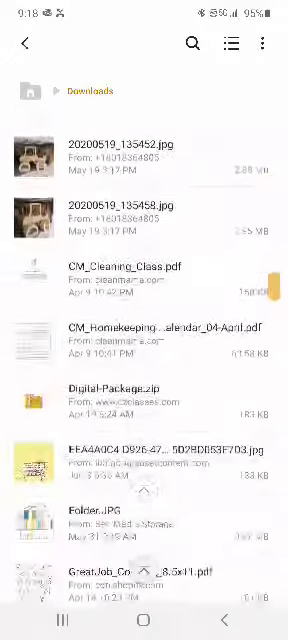
{"action": "scroll", "coordinate": [144, 350], "scroll_direction": "down", "scroll_amount": 5}
{"action": "scroll", "coordinate": [144, 350], "scroll_direction": "down", "scroll_amount": 5}
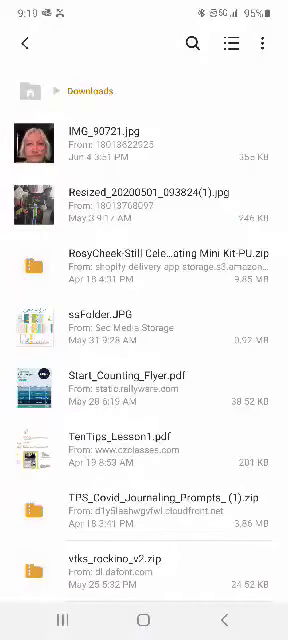
Open the TPS Covid Journaling Prompts zip in My Files, with all 27 images selected.
{"action": "left_click", "coordinate": [150, 510]}
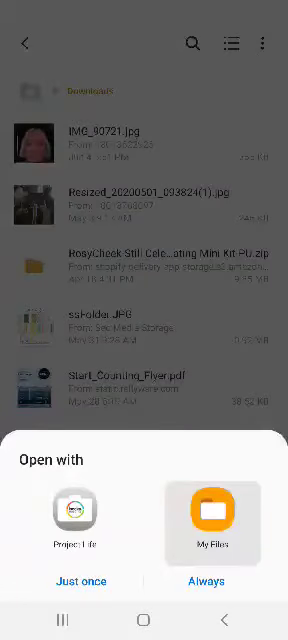
{"action": "left_click", "coordinate": [81, 581]}
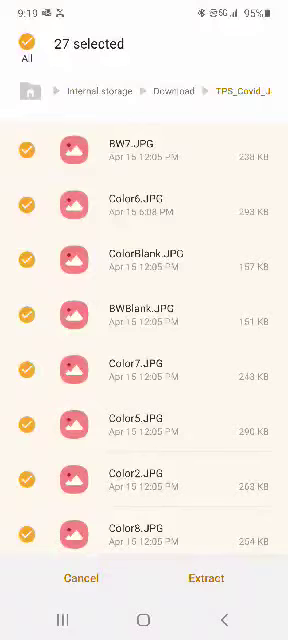